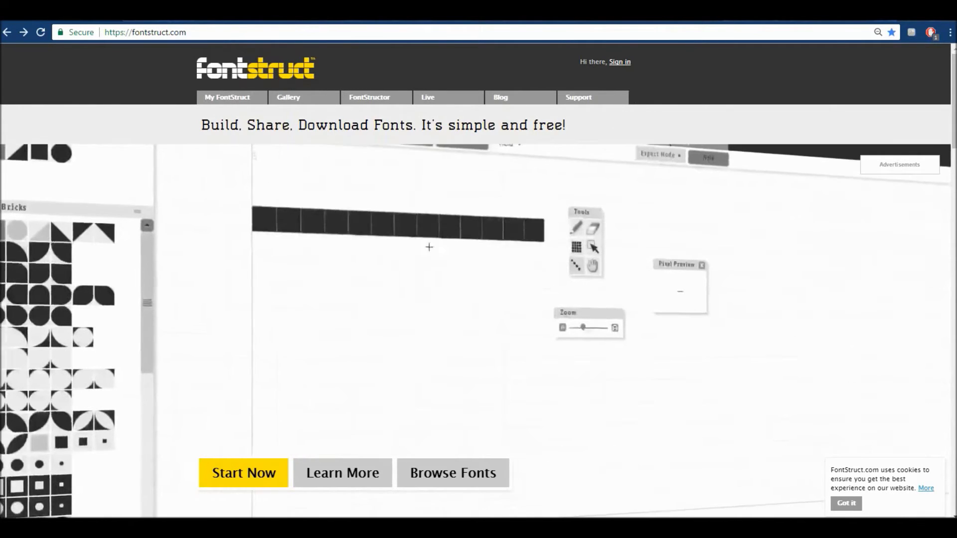
Open the FontStruct registration form for a new account and agree to the terms of use.
{"action": "left_click", "coordinate": [619, 62]}
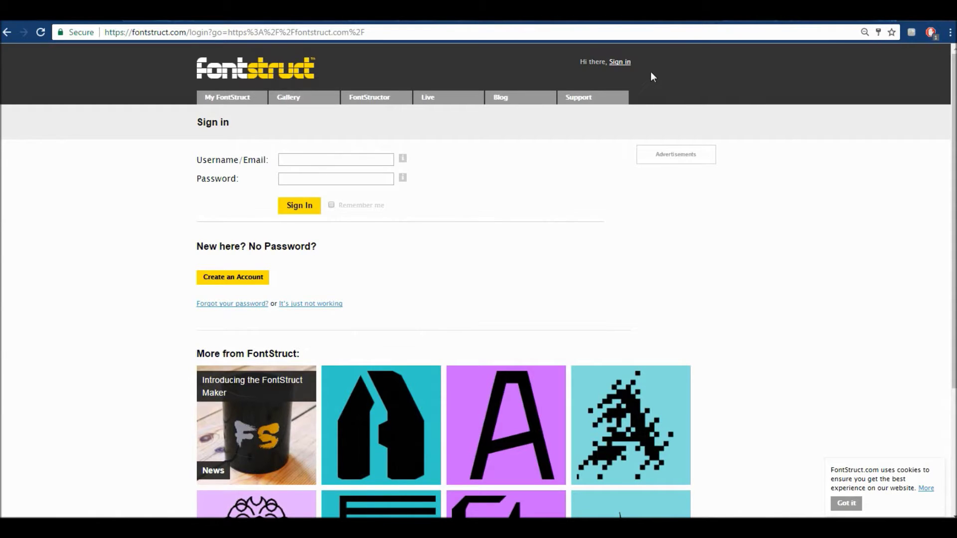
{"action": "left_click", "coordinate": [225, 281]}
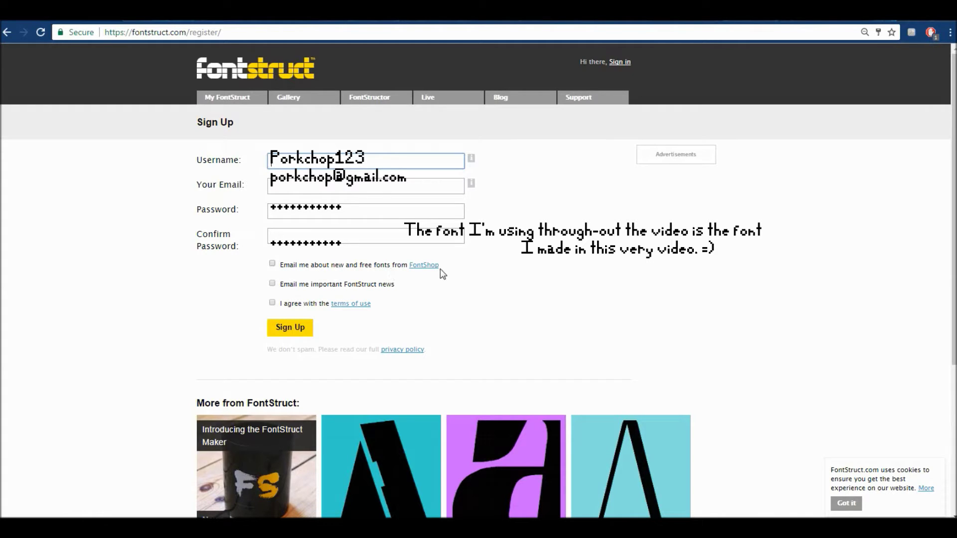
{"action": "left_click", "coordinate": [272, 303]}
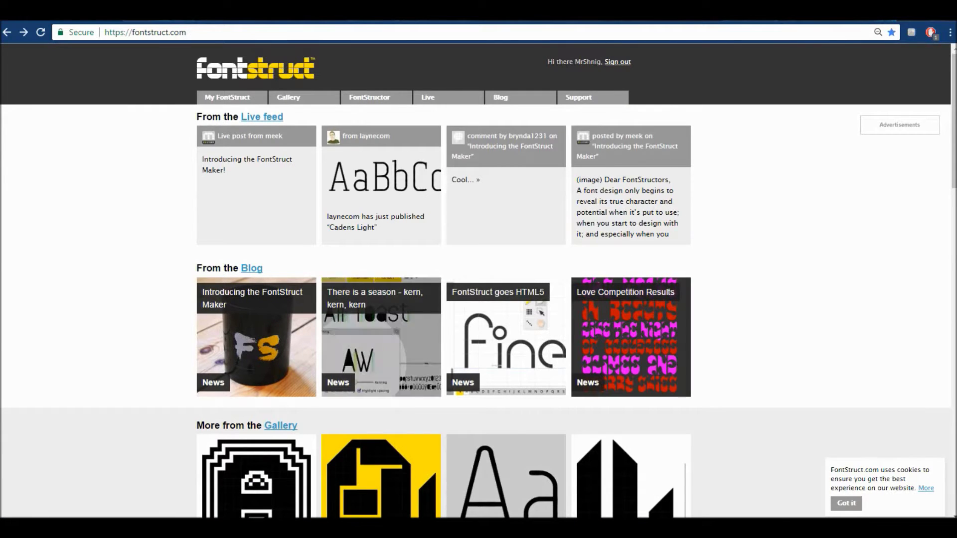
Accept the cookie notice and create a new FontStruction named Tutorial Example, dismissing the editor's starting hint.
{"action": "left_click", "coordinate": [852, 505]}
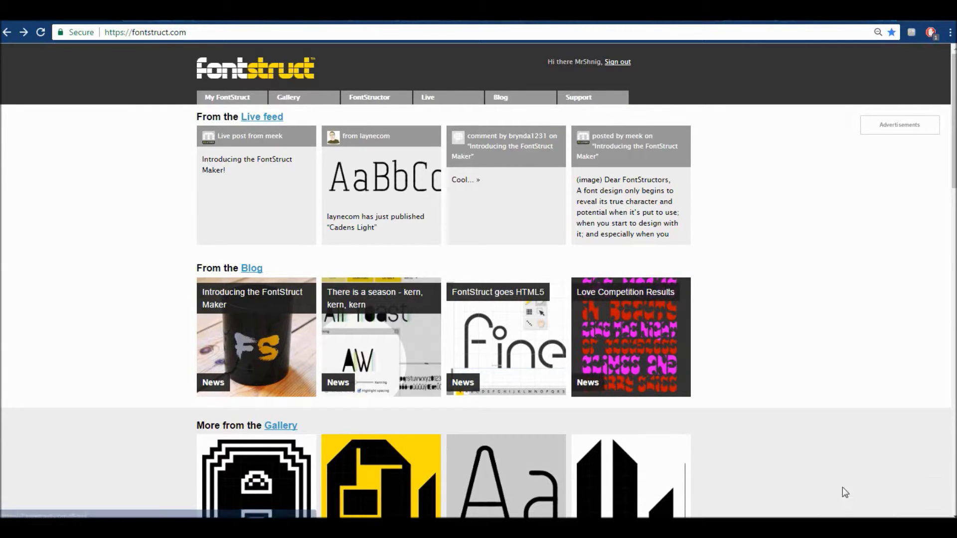
{"action": "mouse_move", "coordinate": [213, 101]}
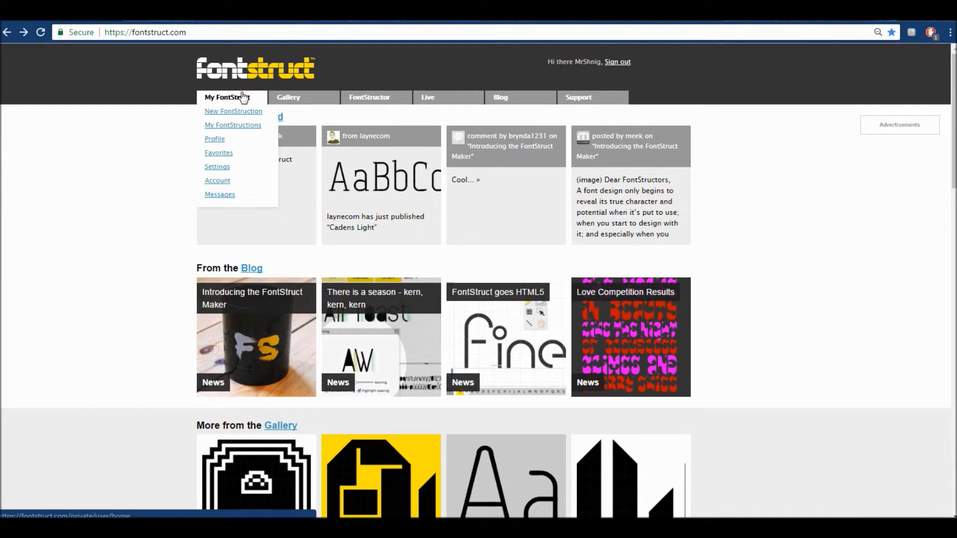
{"action": "left_click", "coordinate": [232, 111]}
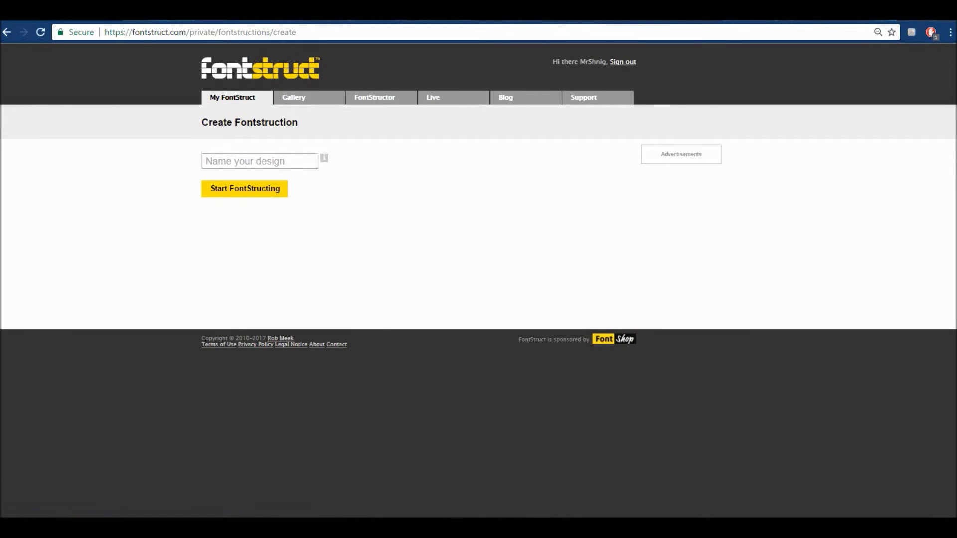
{"action": "type", "text": "Tutorial Example"}
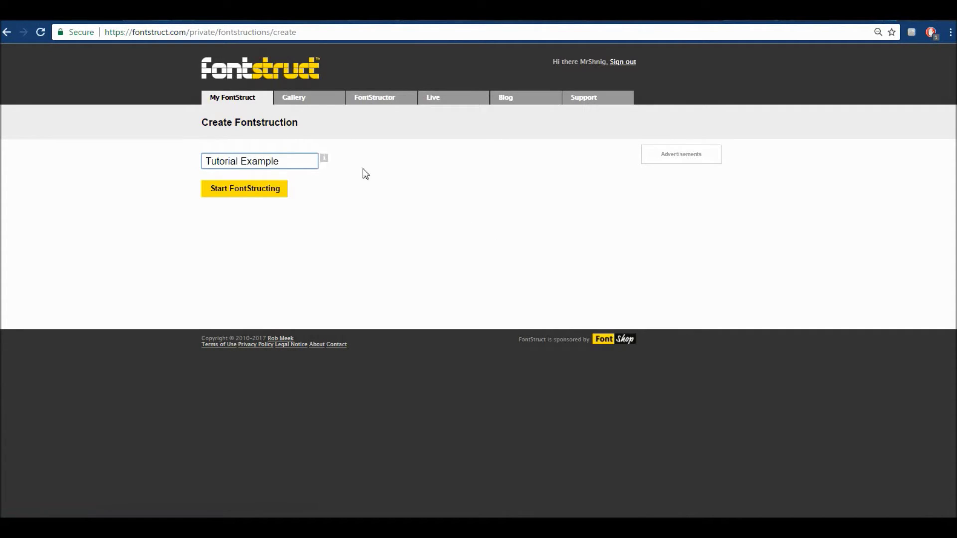
{"action": "left_click", "coordinate": [256, 193]}
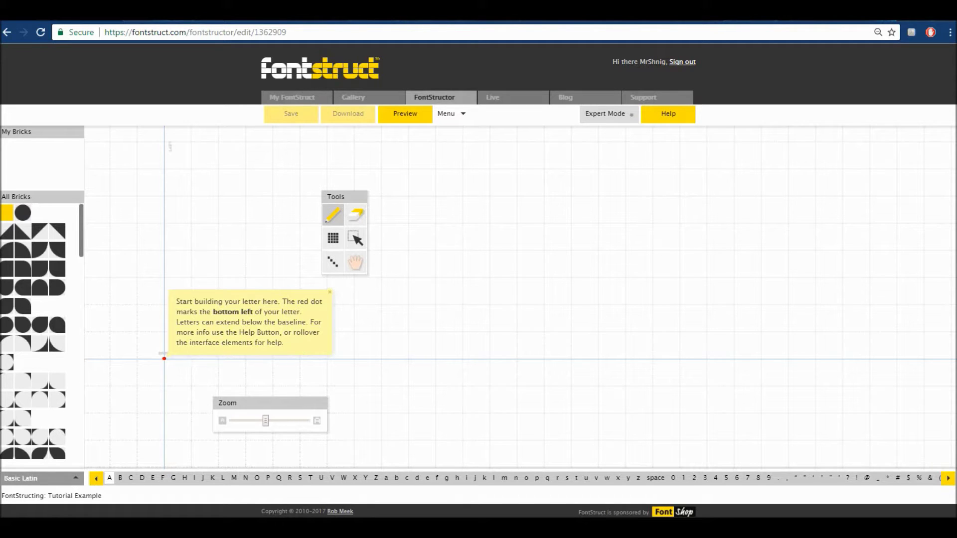
{"action": "left_click", "coordinate": [301, 337]}
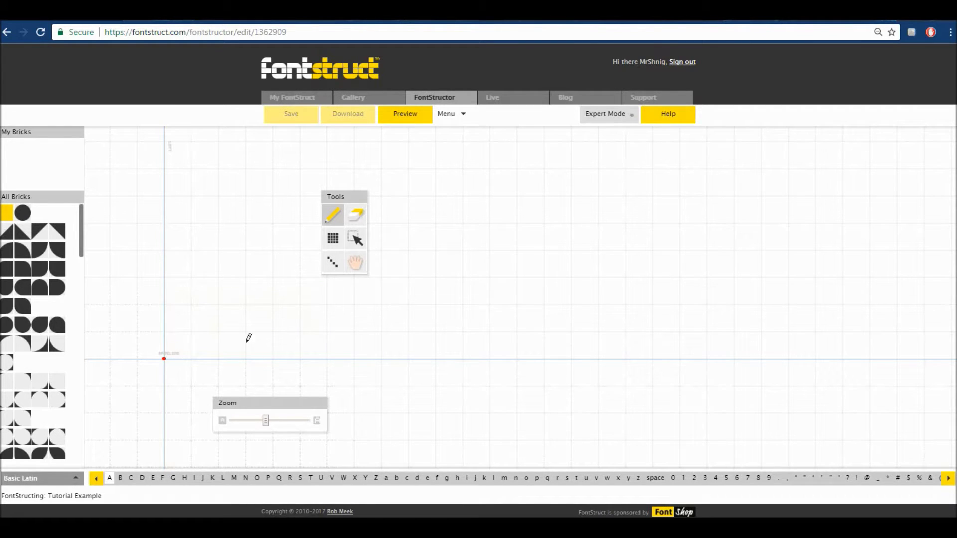
Sketch a trial letter A above the baseline with the Pencil, and erase all of its bricks.
{"action": "scroll", "coordinate": [318, 381], "scroll_direction": "down", "scroll_amount": 4}
{"action": "scroll", "coordinate": [177, 356], "scroll_direction": "up", "scroll_amount": 1}
{"action": "mouse_move", "coordinate": [170, 352]}
{"action": "left_mouse_down"}
{"action": "mouse_move", "coordinate": [172, 294]}
{"action": "mouse_move", "coordinate": [196, 263]}
{"action": "mouse_move", "coordinate": [213, 268]}
{"action": "mouse_move", "coordinate": [238, 352]}
{"action": "left_mouse_up"}
{"action": "left_click_drag", "start_coordinate": [185, 312], "coordinate": [222, 343]}
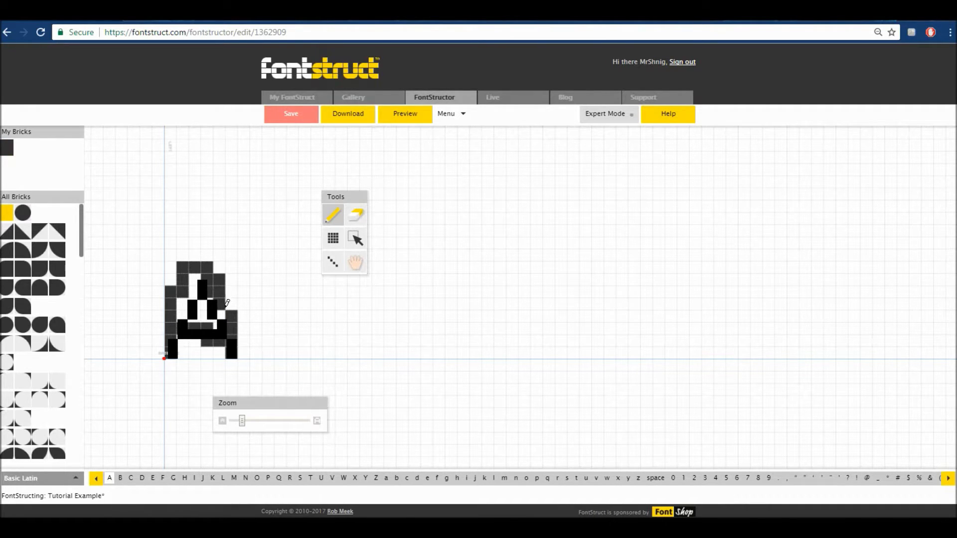
{"action": "left_click", "coordinate": [358, 222]}
{"action": "left_click_drag", "start_coordinate": [289, 205], "coordinate": [157, 397]}
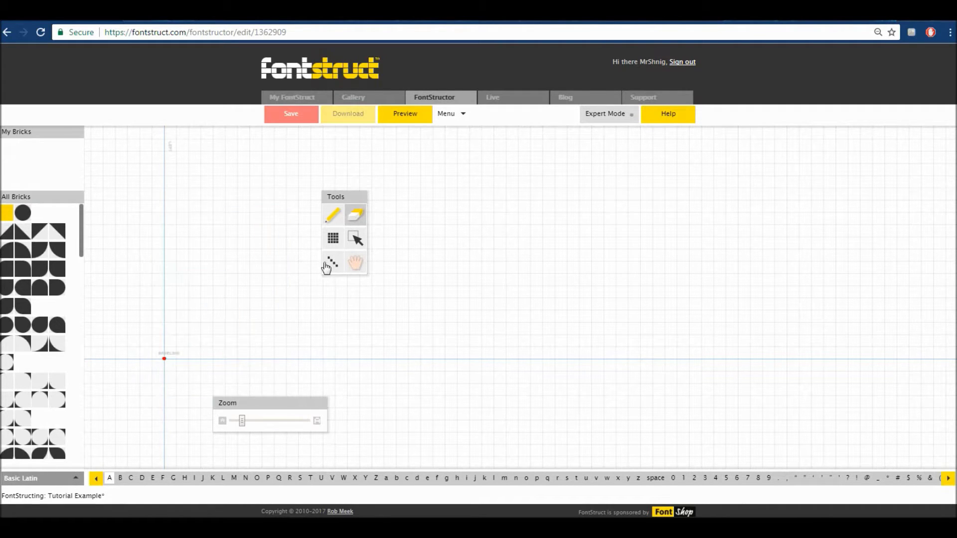
Pencil a trial shape of bricks extending below the baseline, and erase it completely.
{"action": "left_click", "coordinate": [337, 217]}
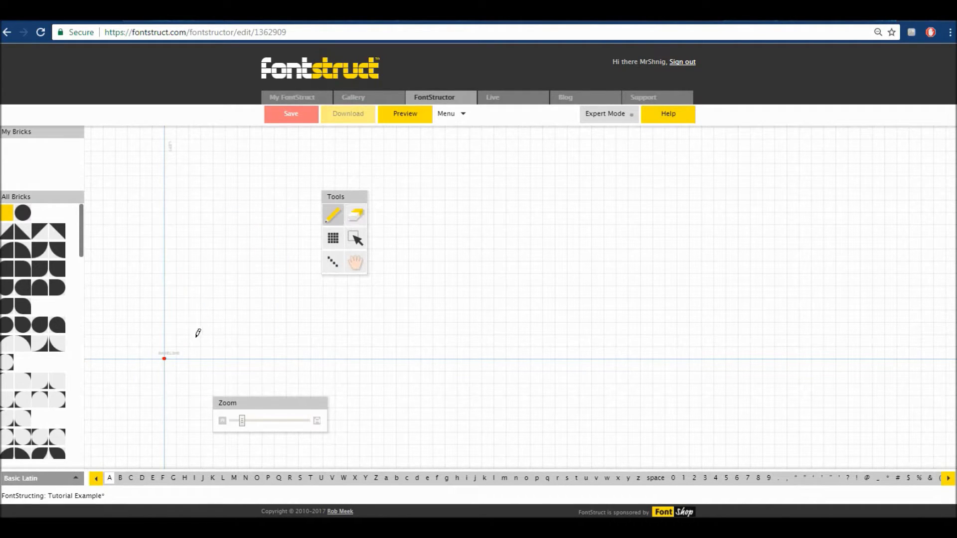
{"action": "mouse_move", "coordinate": [202, 329]}
{"action": "left_mouse_down"}
{"action": "mouse_move", "coordinate": [173, 323]}
{"action": "mouse_move", "coordinate": [176, 343]}
{"action": "mouse_move", "coordinate": [196, 353]}
{"action": "mouse_move", "coordinate": [204, 325]}
{"action": "mouse_move", "coordinate": [213, 379]}
{"action": "mouse_move", "coordinate": [178, 369]}
{"action": "left_mouse_up"}
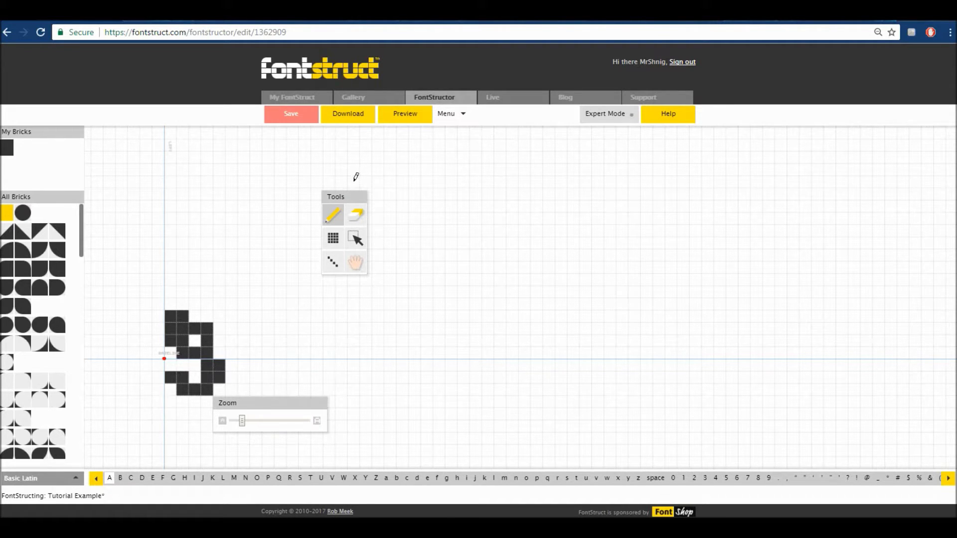
{"action": "left_click", "coordinate": [352, 217]}
{"action": "left_click_drag", "start_coordinate": [236, 290], "coordinate": [148, 423]}
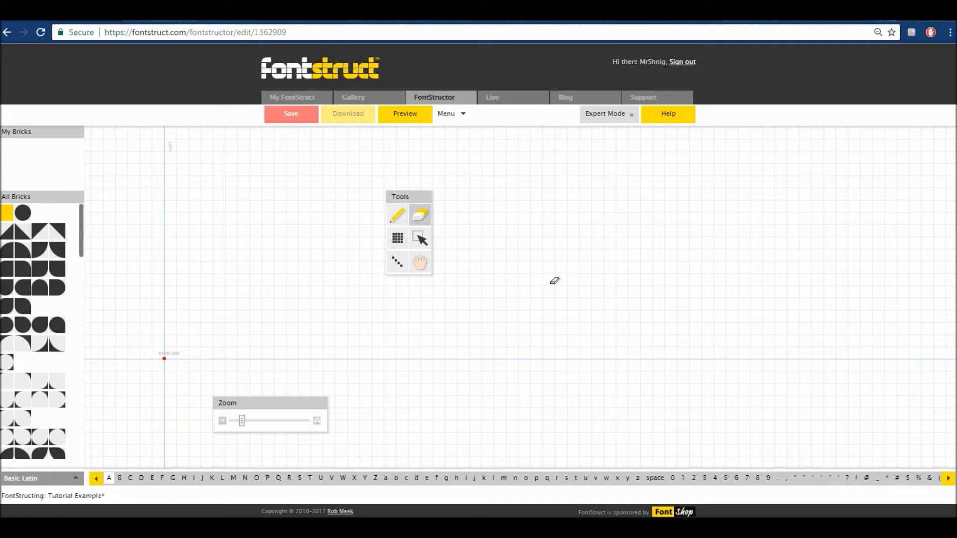
Draw a 9 by 9 rectangle of solid bricks and a 2 by 2 rectangle of circle-cutout bricks, and erase both.
{"action": "left_click", "coordinate": [397, 239]}
{"action": "mouse_move", "coordinate": [214, 334]}
{"action": "left_mouse_down"}
{"action": "mouse_move", "coordinate": [237, 299]}
{"action": "mouse_move", "coordinate": [322, 225]}
{"action": "left_mouse_up"}
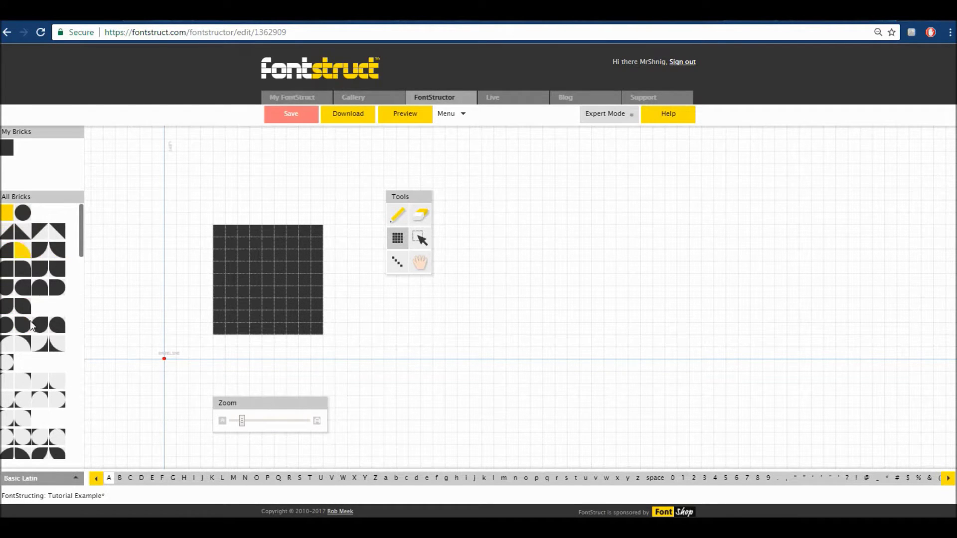
{"action": "left_click", "coordinate": [26, 441]}
{"action": "left_click_drag", "start_coordinate": [207, 316], "coordinate": [194, 304]}
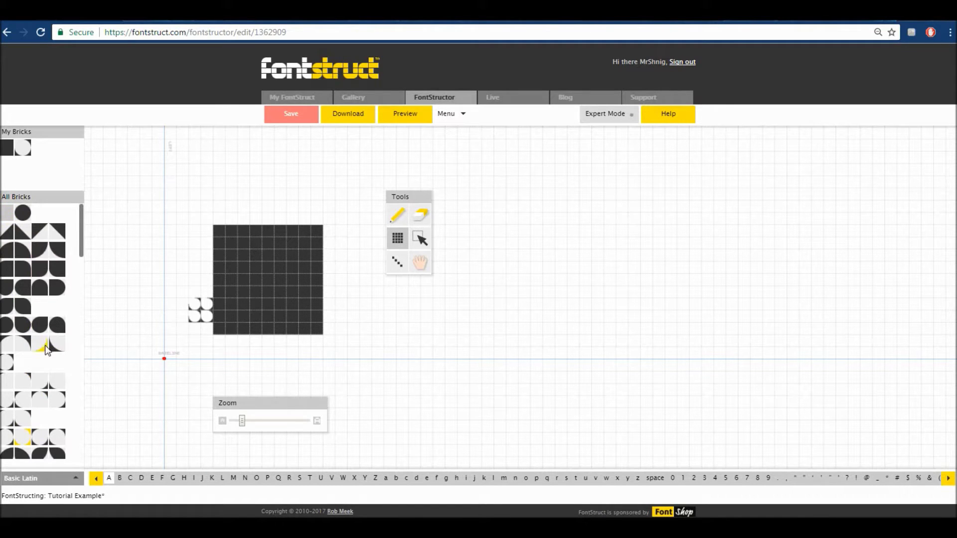
{"action": "left_click", "coordinate": [420, 216]}
{"action": "mouse_move", "coordinate": [346, 187]}
{"action": "left_mouse_down"}
{"action": "mouse_move", "coordinate": [196, 319]}
{"action": "mouse_move", "coordinate": [189, 352]}
{"action": "left_mouse_up"}
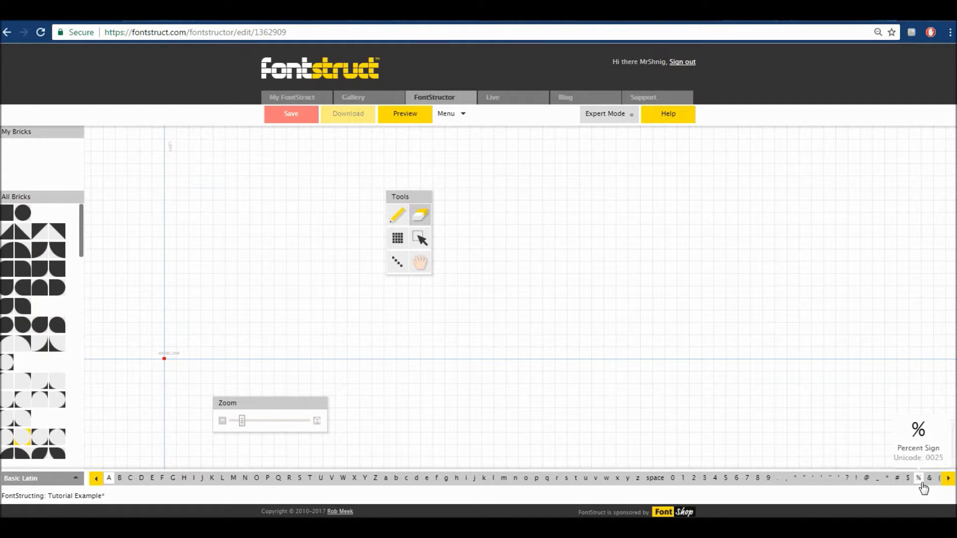
Browse the remaining Basic Latin characters and try the Line tool on the grid, erasing the trial bricks.
{"action": "left_click", "coordinate": [946, 481]}
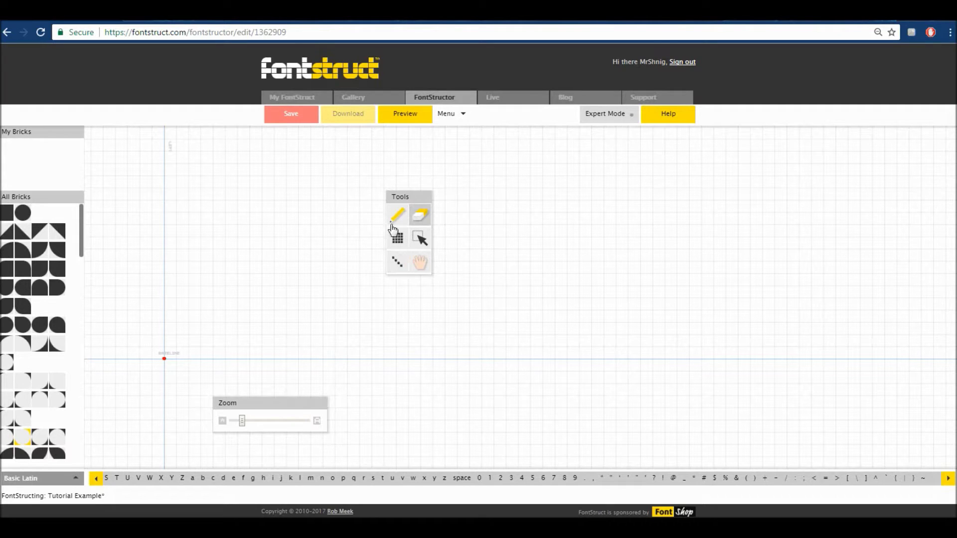
{"action": "left_click", "coordinate": [400, 270]}
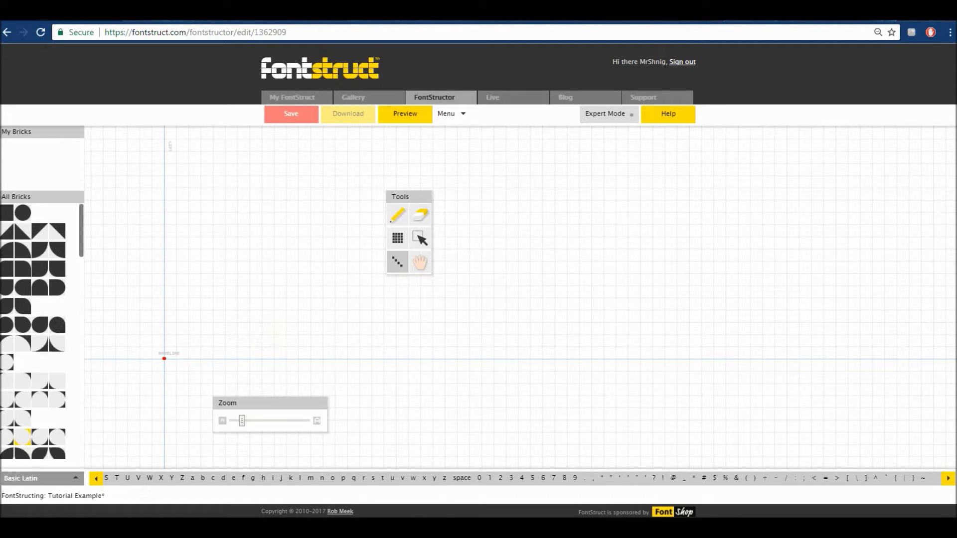
{"action": "mouse_move", "coordinate": [365, 158]}
{"action": "left_mouse_down"}
{"action": "mouse_move", "coordinate": [264, 234]}
{"action": "mouse_move", "coordinate": [238, 337]}
{"action": "left_mouse_up"}
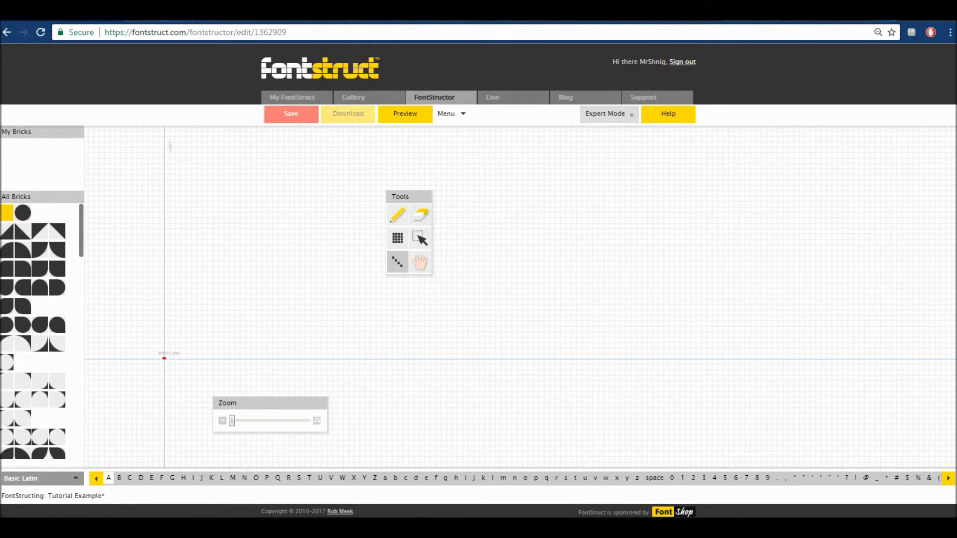
{"action": "mouse_move", "coordinate": [164, 358]}
{"action": "left_mouse_down"}
{"action": "mouse_move", "coordinate": [309, 188]}
{"action": "mouse_move", "coordinate": [443, 137]}
{"action": "mouse_move", "coordinate": [167, 360]}
{"action": "left_mouse_up"}
{"action": "left_click", "coordinate": [420, 216]}
{"action": "left_click", "coordinate": [168, 361]}
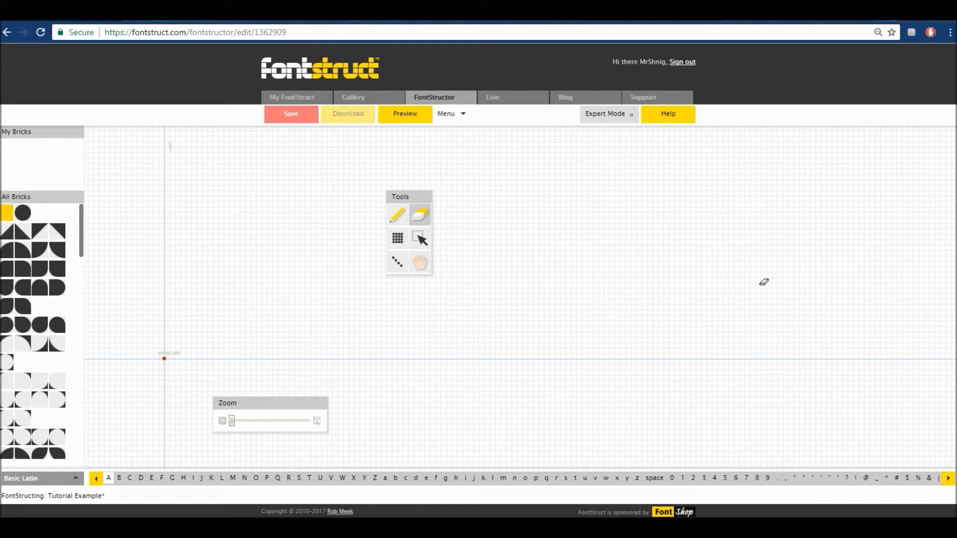
Draw a capital A seven bricks wide and eight tall from the baseline origin with the Line tool, including a crossbar.
{"action": "scroll", "coordinate": [192, 321], "scroll_direction": "up", "scroll_amount": 2}
{"action": "scroll", "coordinate": [186, 216], "scroll_direction": "up", "scroll_amount": 1}
{"action": "left_click", "coordinate": [397, 219]}
{"action": "left_click", "coordinate": [397, 261]}
{"action": "left_click_drag", "start_coordinate": [172, 351], "coordinate": [280, 345]}
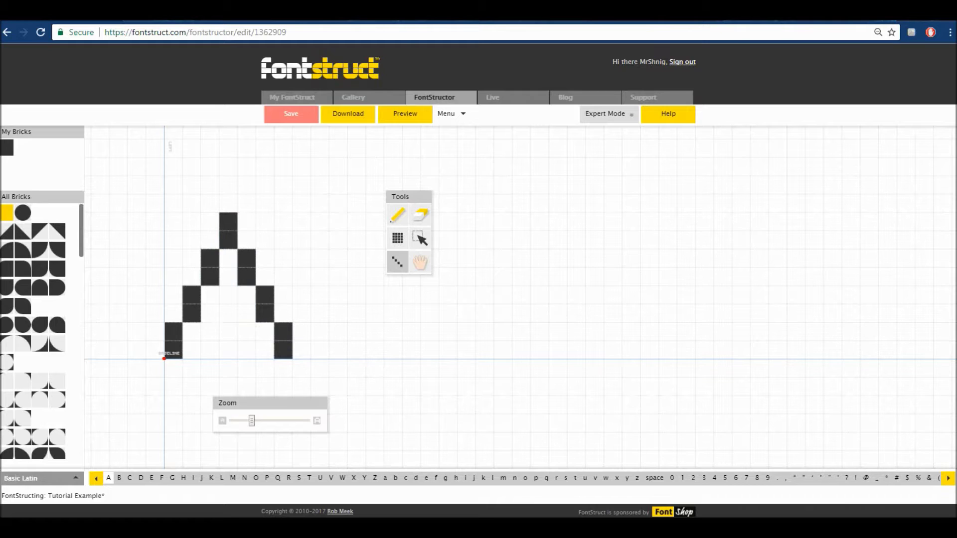
{"action": "left_click_drag", "start_coordinate": [196, 314], "coordinate": [265, 312]}
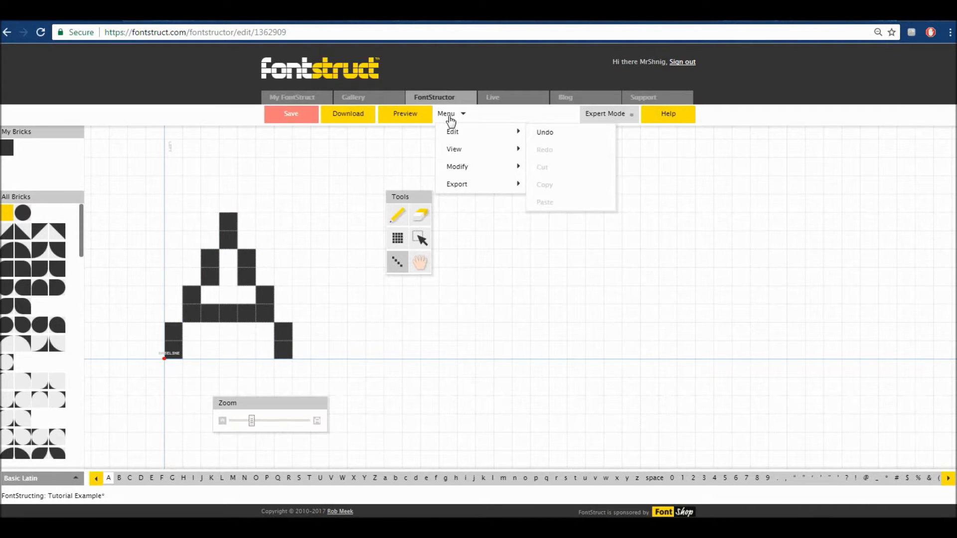
Undo the A's crossbar and right leg, and redraw the right diagonal leg down to the baseline.
{"action": "mouse_move", "coordinate": [449, 128]}
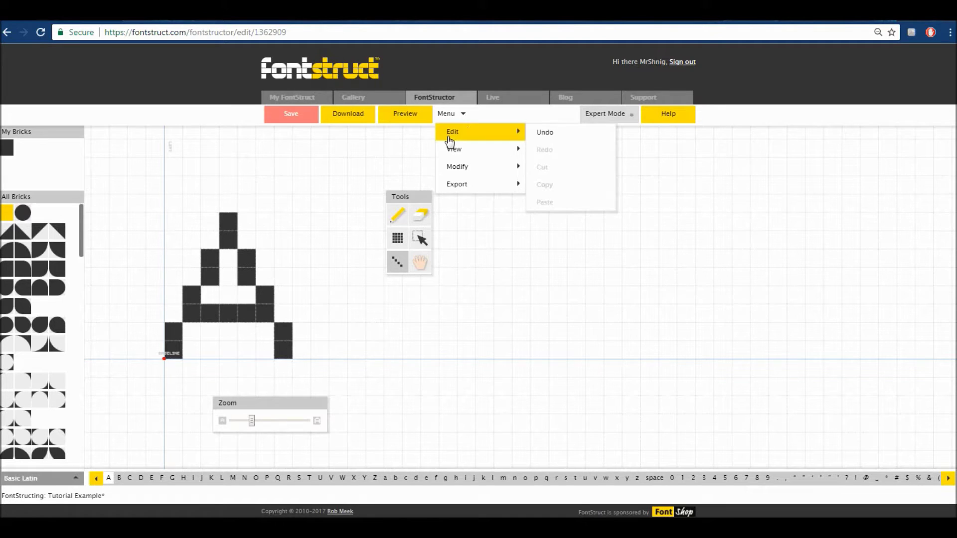
{"action": "left_click", "coordinate": [567, 133]}
{"action": "left_click", "coordinate": [566, 133]}
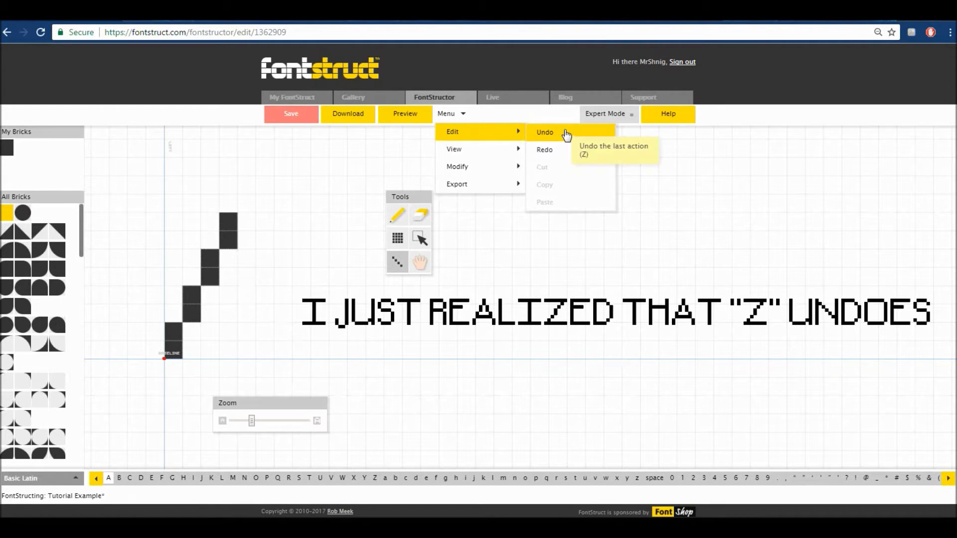
{"action": "left_click_drag", "start_coordinate": [228, 219], "coordinate": [286, 345]}
Show Extra Guides and align them with the A's right edge, the right side of its apex and its top edge, adding a second vertical guide.
{"action": "left_click", "coordinate": [449, 114]}
{"action": "mouse_move", "coordinate": [472, 153]}
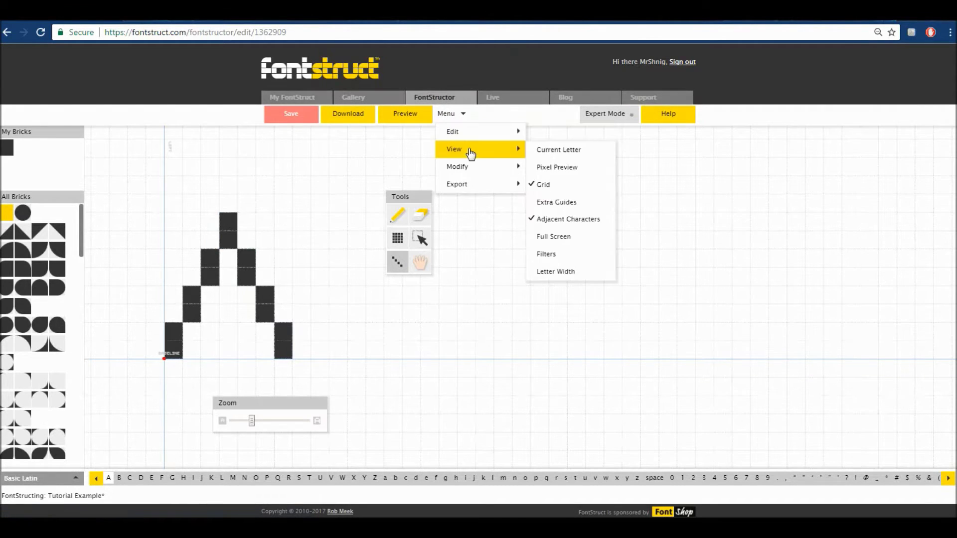
{"action": "left_click", "coordinate": [577, 209]}
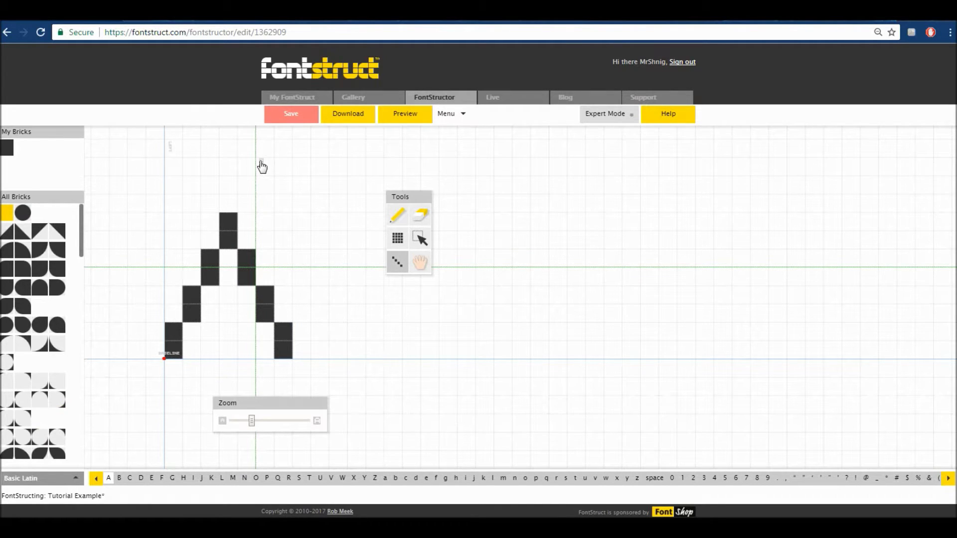
{"action": "mouse_move", "coordinate": [275, 221]}
{"action": "left_mouse_down"}
{"action": "mouse_move", "coordinate": [306, 229]}
{"action": "mouse_move", "coordinate": [292, 229]}
{"action": "left_mouse_up"}
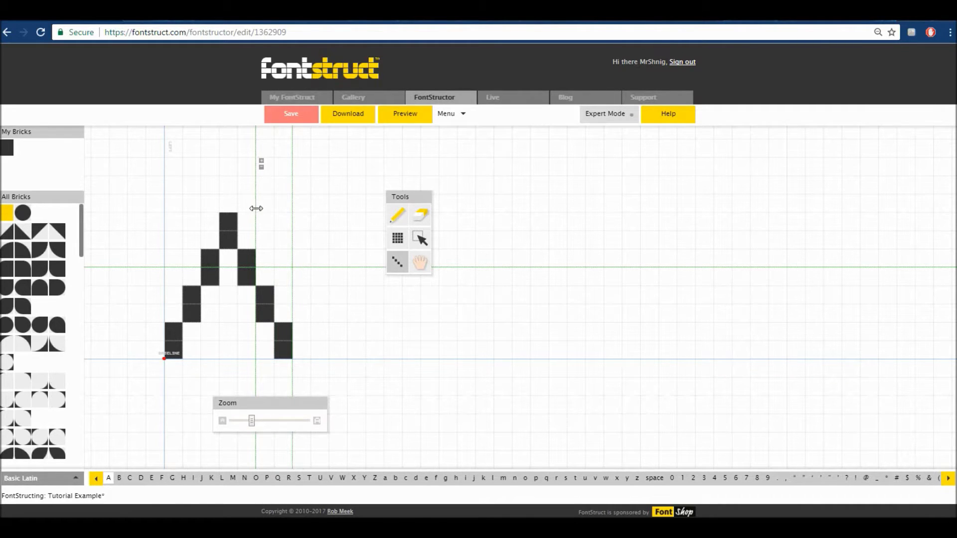
{"action": "left_click_drag", "start_coordinate": [256, 209], "coordinate": [238, 230]}
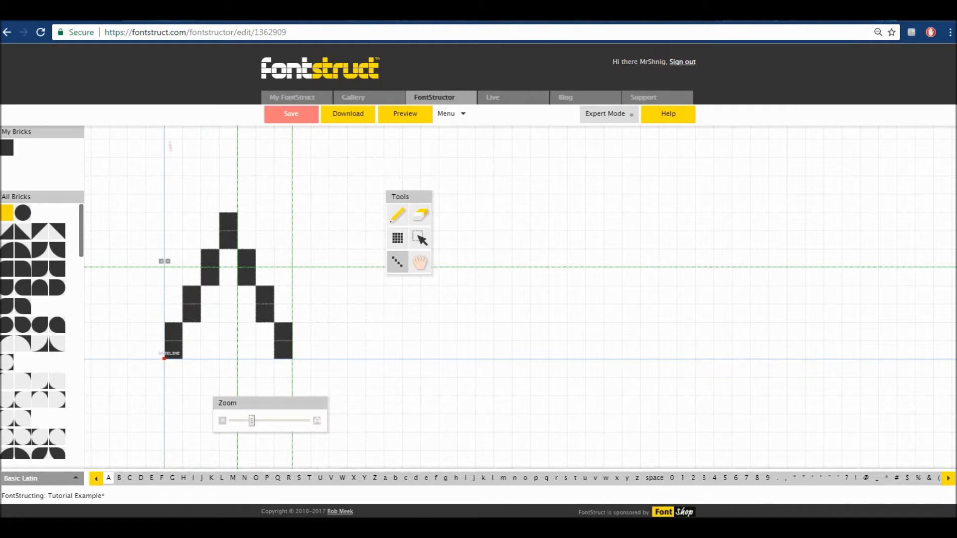
{"action": "left_click_drag", "start_coordinate": [262, 267], "coordinate": [263, 213]}
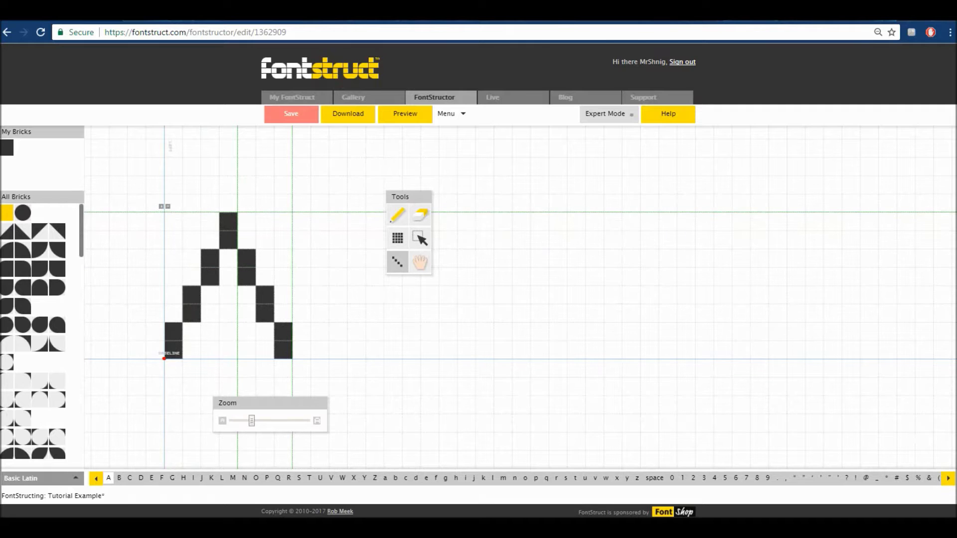
Turn on the Letter Width guide for the current letter.
{"action": "left_click", "coordinate": [456, 115]}
{"action": "mouse_move", "coordinate": [489, 150]}
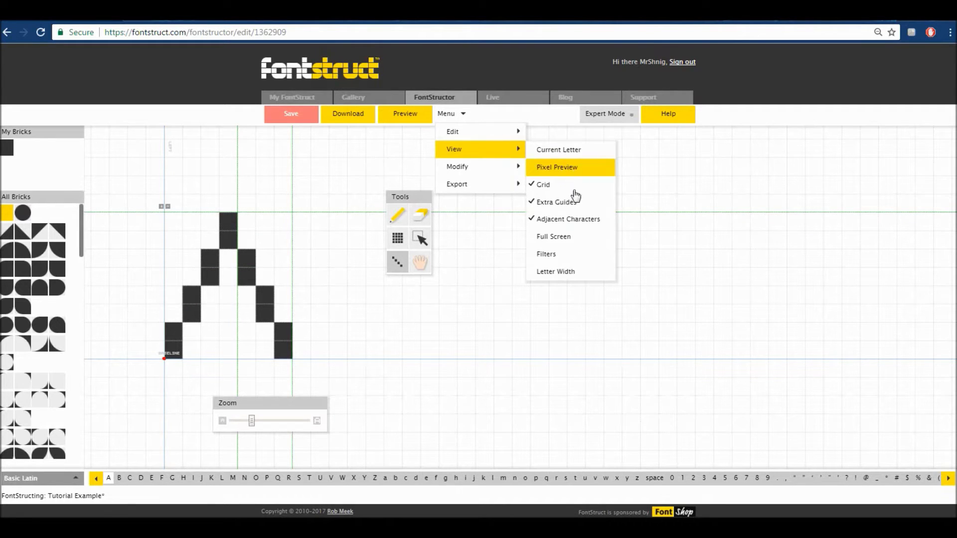
{"action": "left_click", "coordinate": [577, 272]}
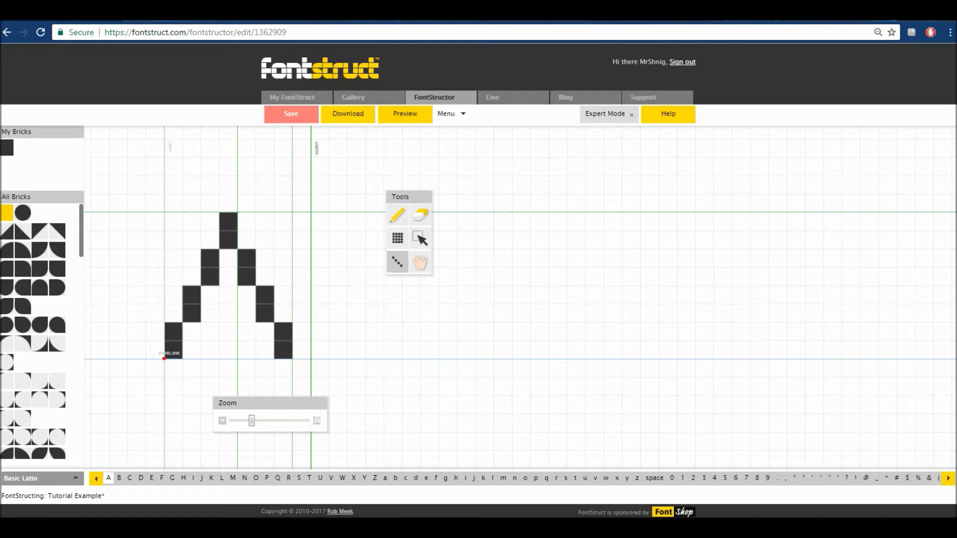
Pencil a double-peaked brick shape five bricks wide and three high on the baseline, right of the A.
{"action": "left_click", "coordinate": [397, 216]}
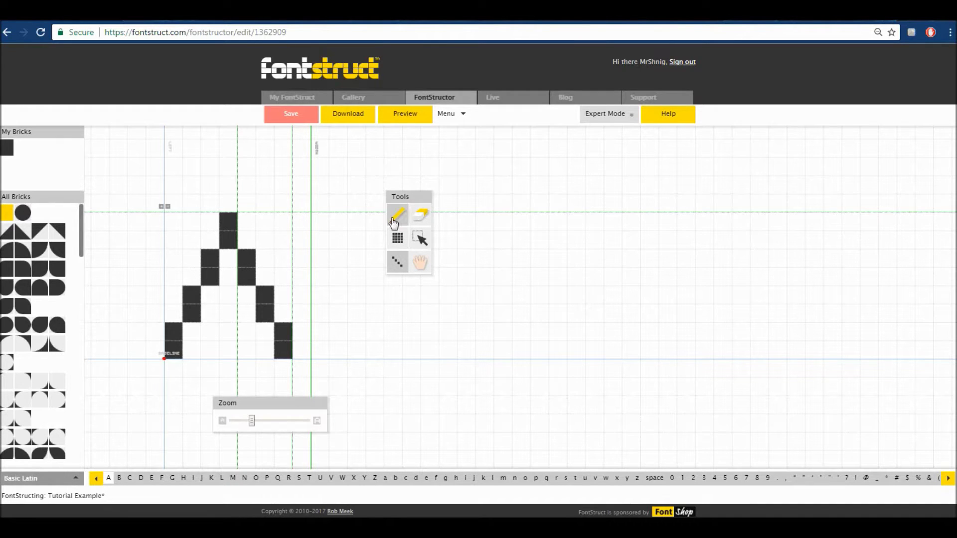
{"action": "mouse_move", "coordinate": [373, 350]}
{"action": "left_mouse_down"}
{"action": "mouse_move", "coordinate": [391, 308]}
{"action": "mouse_move", "coordinate": [418, 351]}
{"action": "mouse_move", "coordinate": [396, 337]}
{"action": "mouse_move", "coordinate": [434, 339]}
{"action": "mouse_move", "coordinate": [426, 313]}
{"action": "mouse_move", "coordinate": [431, 349]}
{"action": "left_mouse_up"}
{"action": "left_click", "coordinate": [394, 312]}
{"action": "left_click", "coordinate": [393, 332]}
{"action": "left_click", "coordinate": [428, 313]}
{"action": "left_click", "coordinate": [448, 349]}
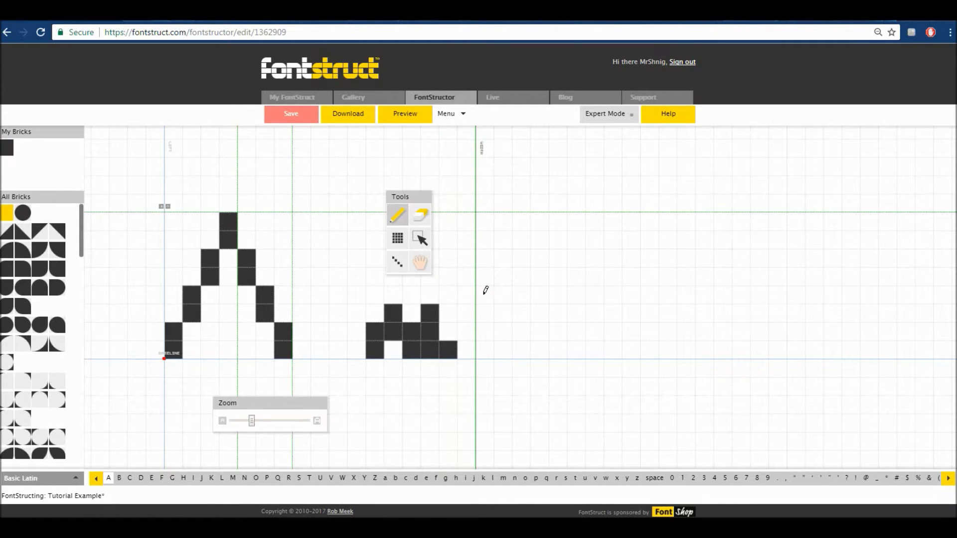
Pencil a three-brick-wide arch and a two-brick-wide L shape further right on the baseline, each three bricks high.
{"action": "left_click", "coordinate": [487, 345]}
{"action": "left_click", "coordinate": [488, 329]}
{"action": "left_click", "coordinate": [502, 314]}
{"action": "left_click", "coordinate": [521, 331]}
{"action": "left_click", "coordinate": [522, 349]}
{"action": "left_click", "coordinate": [503, 333]}
{"action": "left_click_drag", "start_coordinate": [558, 350], "coordinate": [560, 315]}
{"action": "left_click", "coordinate": [574, 345]}
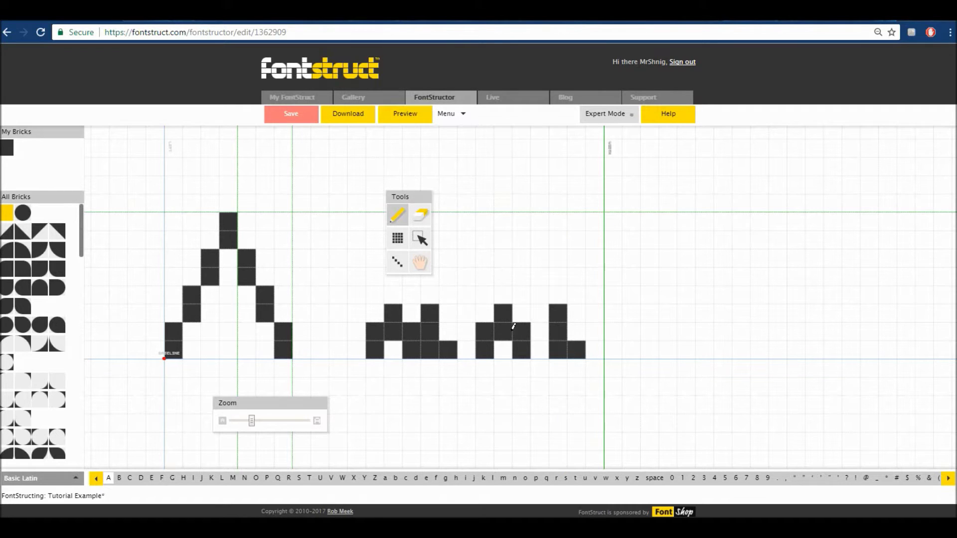
Erase the extra brick shapes right of the A and set its letter width guide one brick beyond its right edge.
{"action": "left_click", "coordinate": [420, 214]}
{"action": "mouse_move", "coordinate": [592, 289]}
{"action": "left_mouse_down"}
{"action": "mouse_move", "coordinate": [341, 391]}
{"action": "mouse_move", "coordinate": [348, 365]}
{"action": "left_mouse_up"}
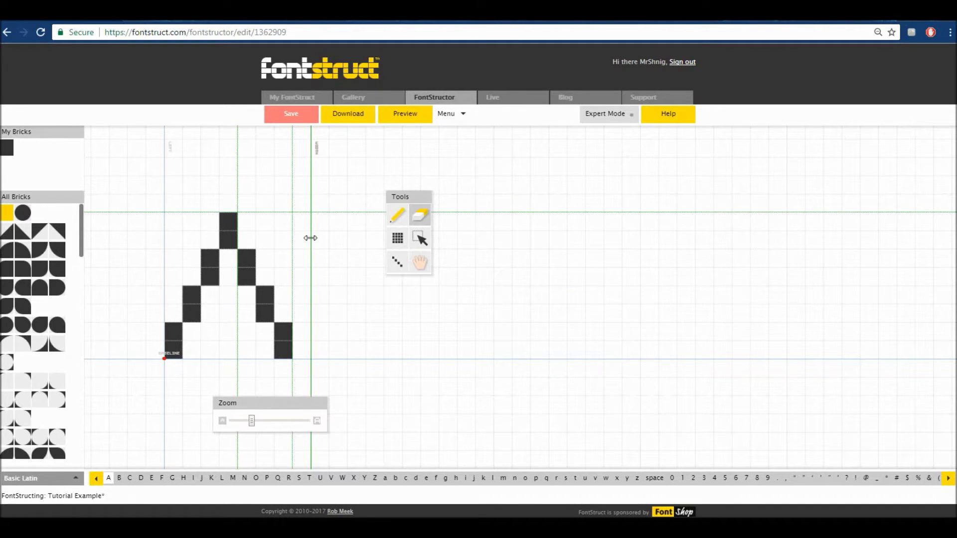
{"action": "left_click_drag", "start_coordinate": [309, 237], "coordinate": [301, 238]}
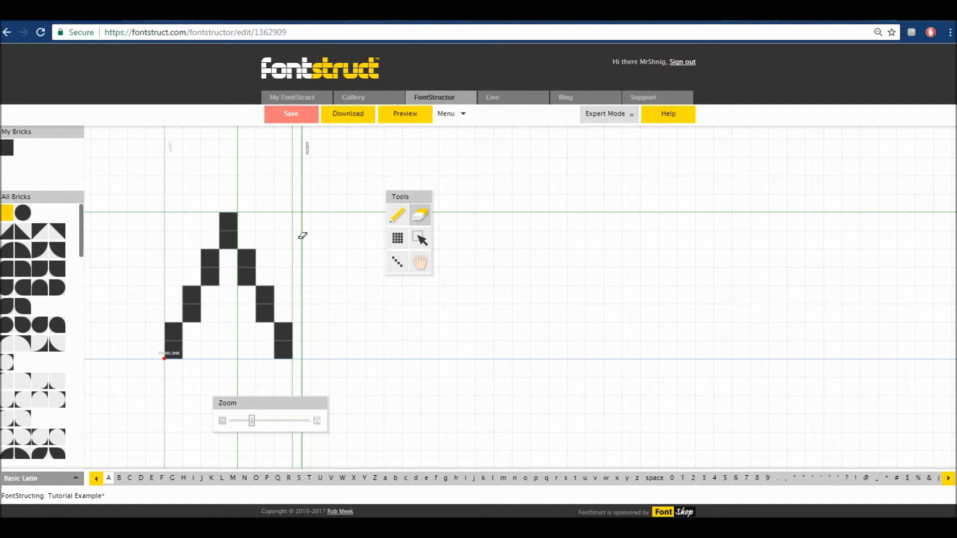
{"action": "left_click_drag", "start_coordinate": [302, 238], "coordinate": [306, 239]}
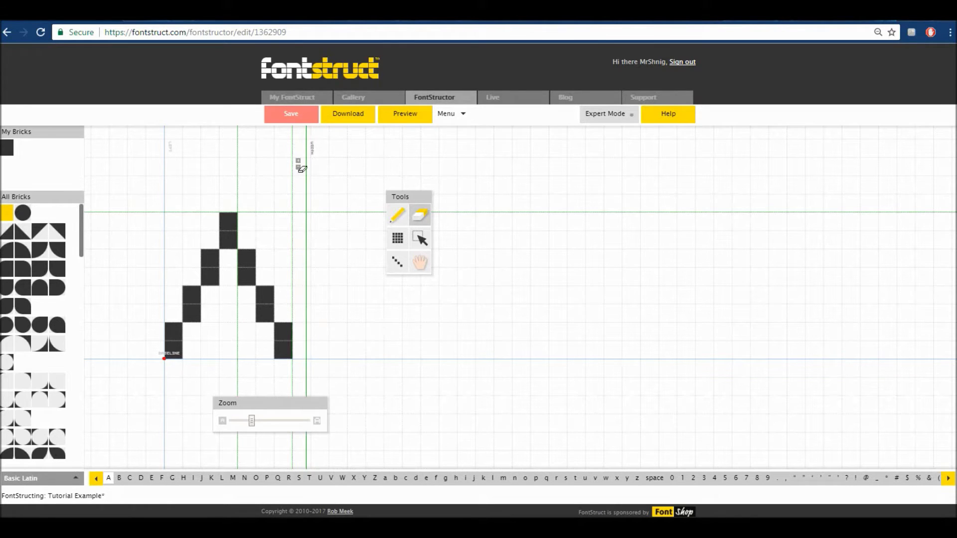
{"action": "left_click_drag", "start_coordinate": [307, 161], "coordinate": [311, 160]}
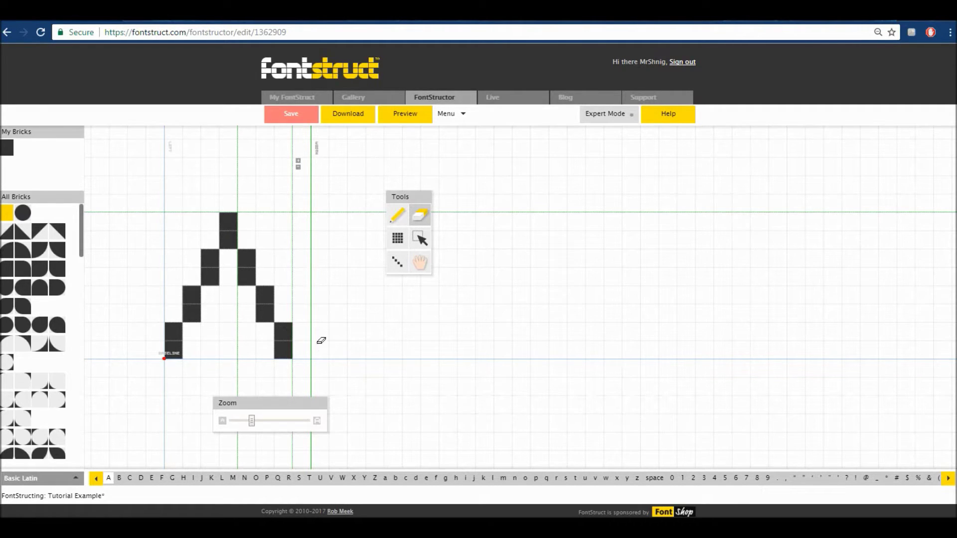
Pencil a three-brick crossbar between the A's legs in the third row above the baseline.
{"action": "left_click", "coordinate": [398, 215]}
{"action": "left_click_drag", "start_coordinate": [209, 312], "coordinate": [247, 313]}
{"action": "left_click", "coordinate": [454, 113]}
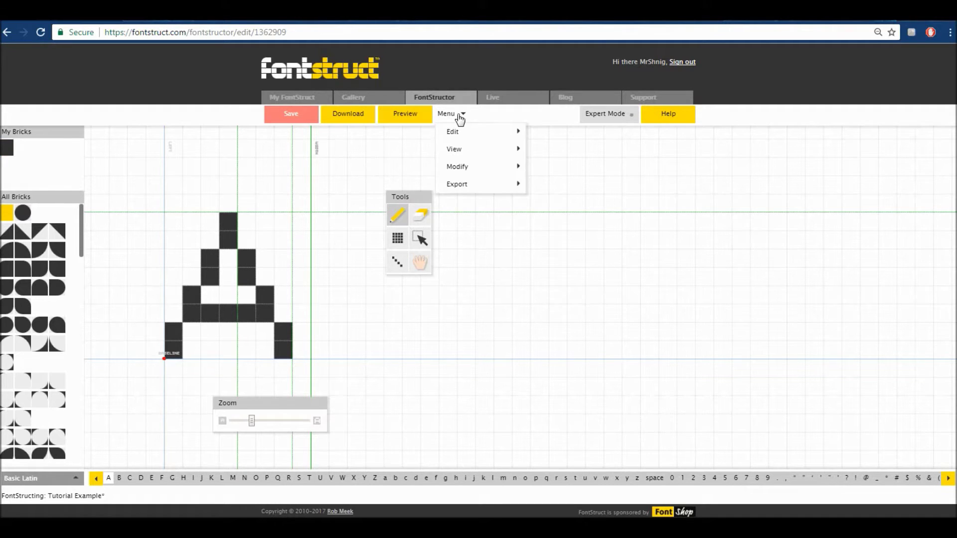
{"action": "mouse_move", "coordinate": [473, 149]}
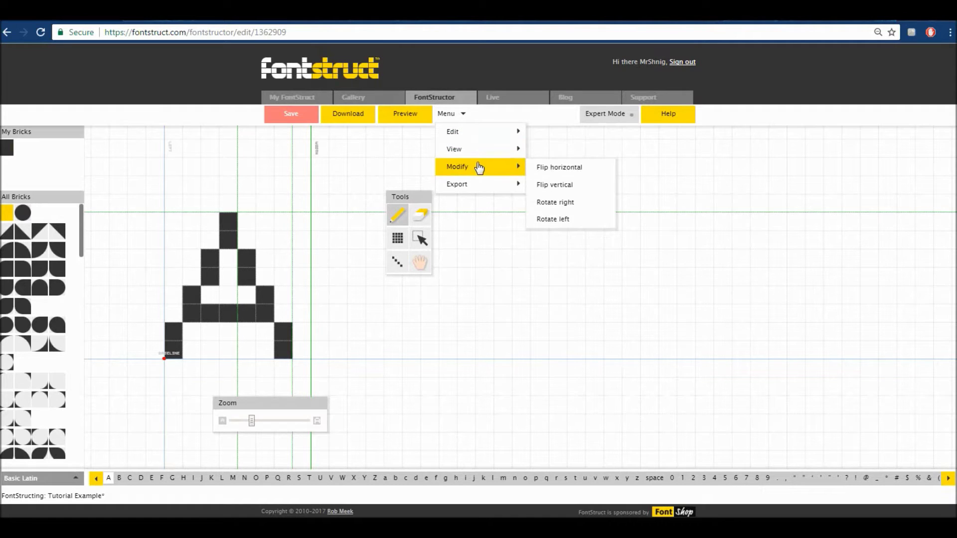
{"action": "mouse_move", "coordinate": [474, 191]}
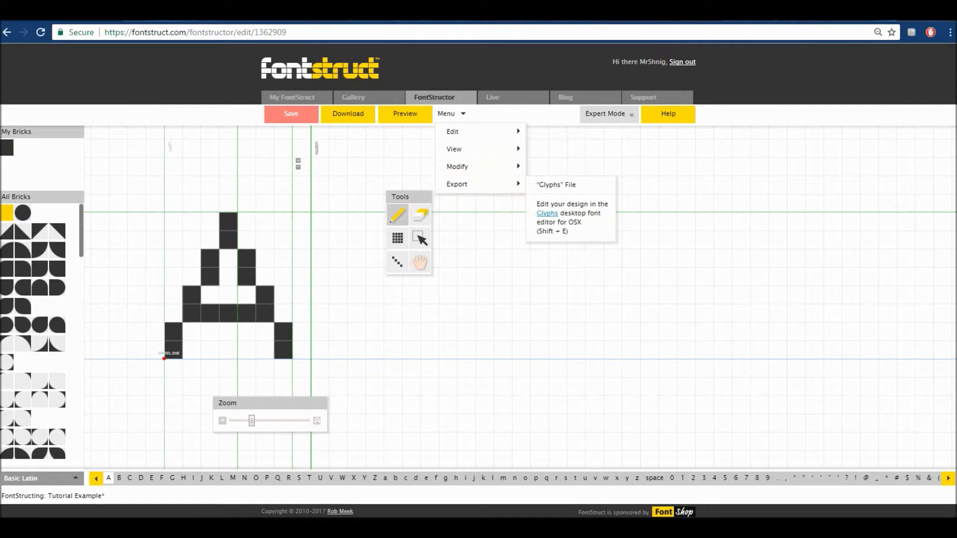
Open the capital B glyph for drawing.
{"action": "left_click", "coordinate": [118, 478]}
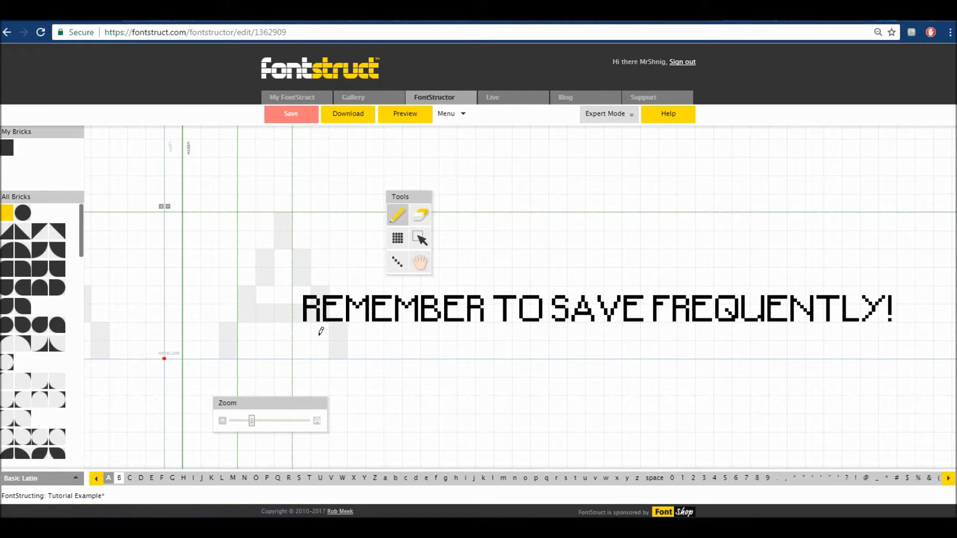
{"action": "left_click", "coordinate": [457, 117]}
{"action": "mouse_move", "coordinate": [462, 152]}
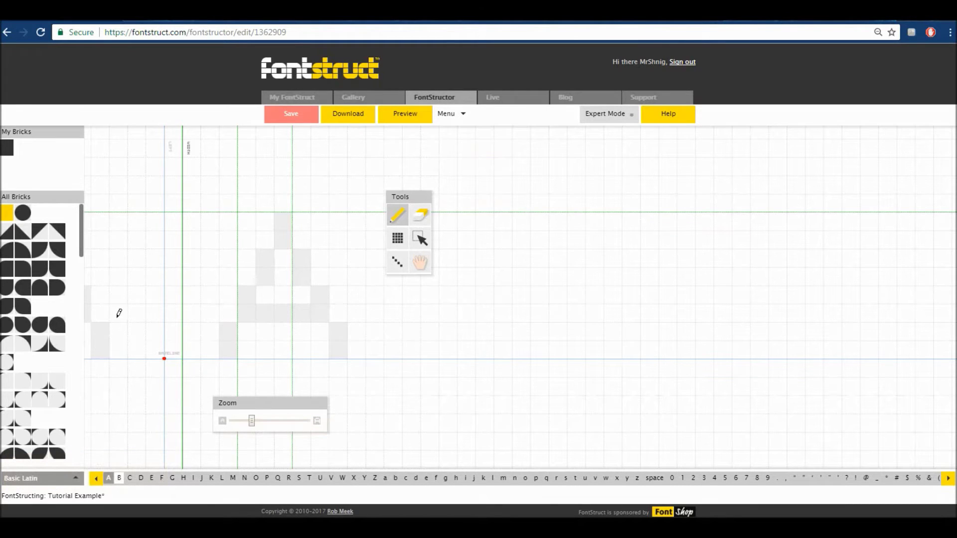
{"action": "left_click", "coordinate": [420, 262]}
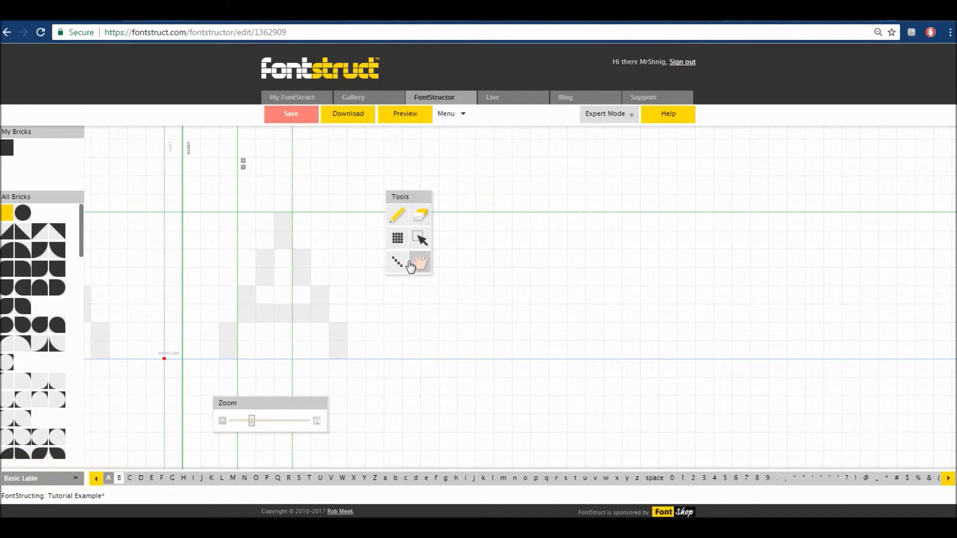
{"action": "left_click_drag", "start_coordinate": [217, 252], "coordinate": [522, 296]}
{"action": "left_click_drag", "start_coordinate": [513, 238], "coordinate": [369, 352]}
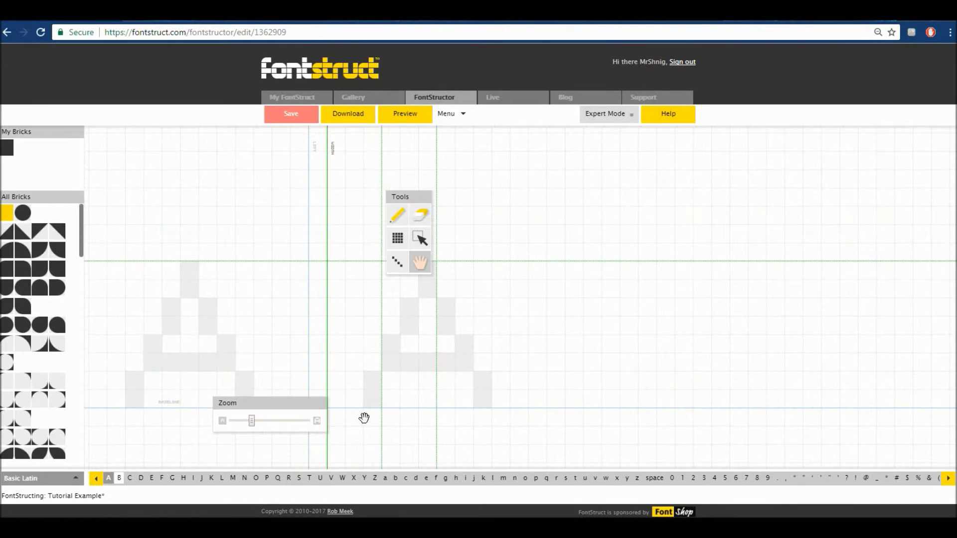
Switch between the capital A, B and C glyphs to compare how the neighbouring letters are shown.
{"action": "left_click", "coordinate": [108, 478]}
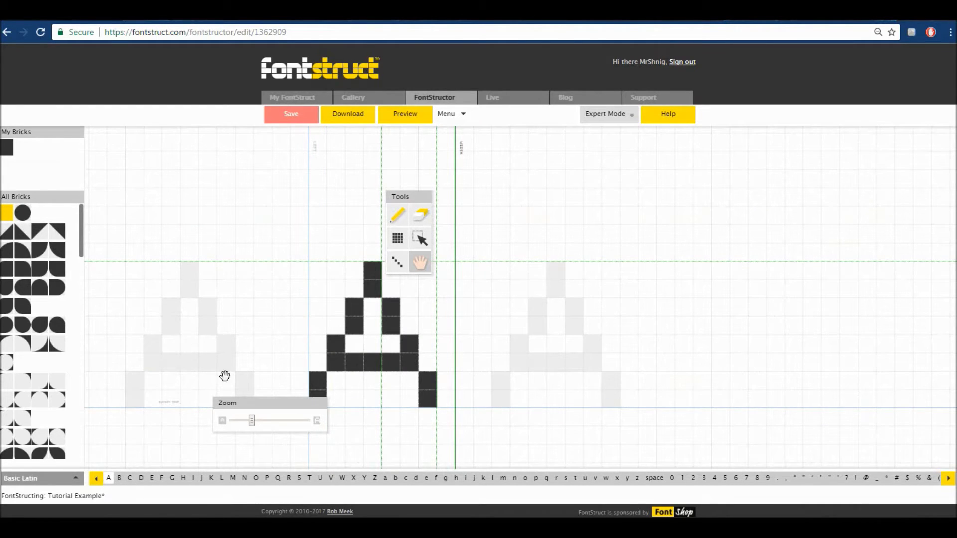
{"action": "left_click", "coordinate": [120, 479]}
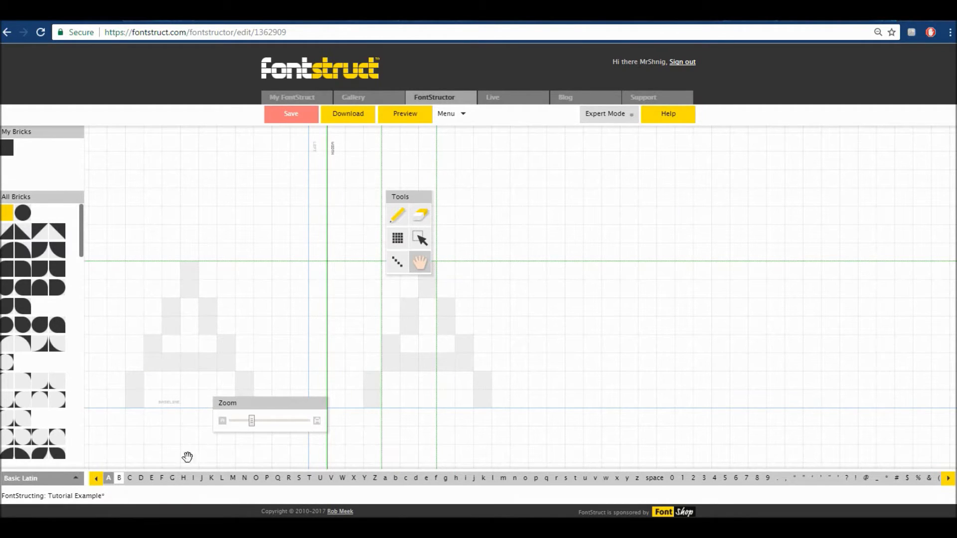
{"action": "left_click", "coordinate": [129, 479]}
{"action": "left_click", "coordinate": [120, 483]}
{"action": "left_click", "coordinate": [109, 482]}
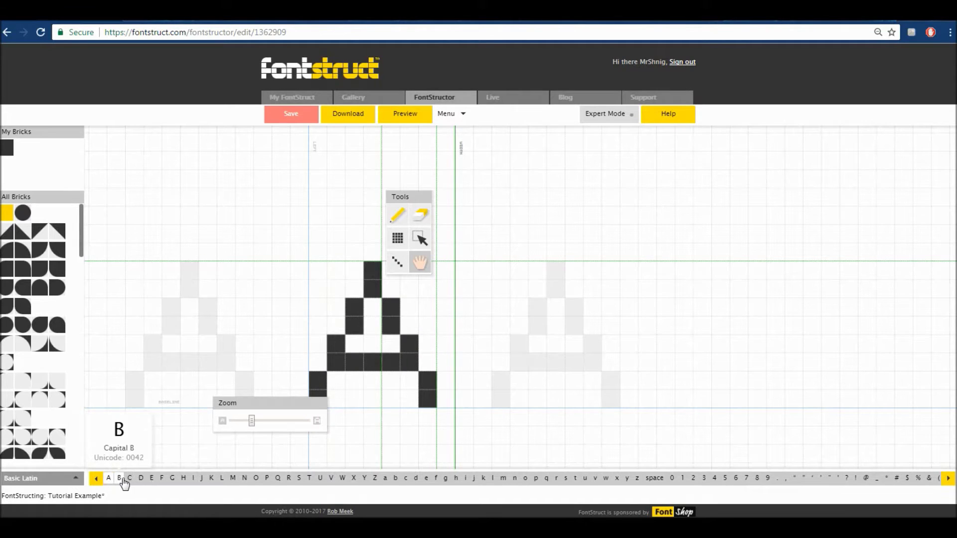
Return to capital B and draw an eight-brick-high stem and a four-brick-wide top bar with the Line tool.
{"action": "left_click", "coordinate": [398, 213]}
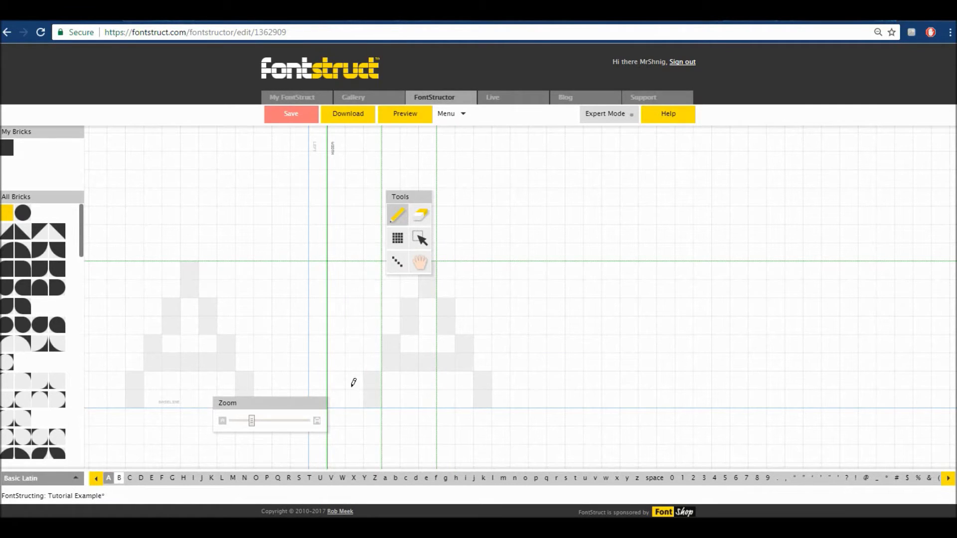
{"action": "left_click", "coordinate": [398, 265]}
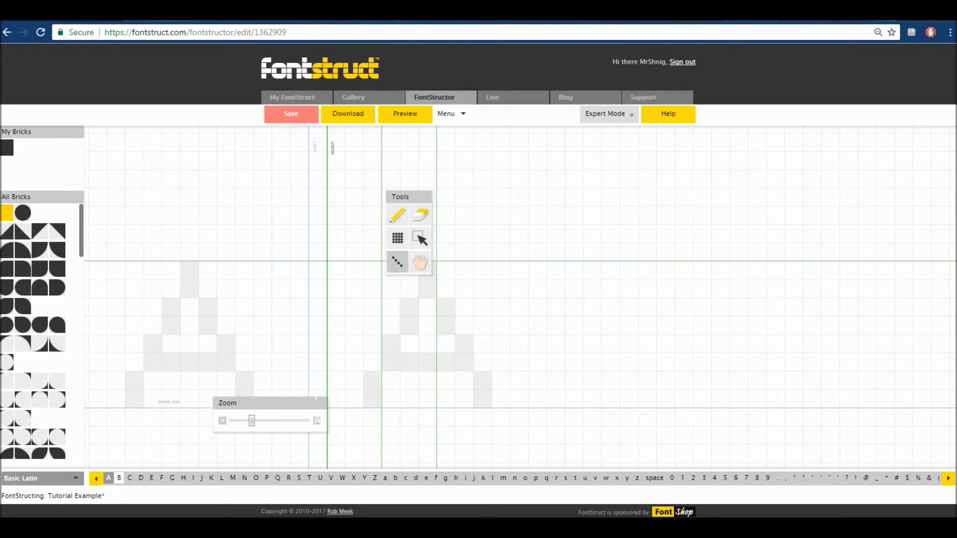
{"action": "left_click_drag", "start_coordinate": [317, 401], "coordinate": [319, 270]}
{"action": "left_click_drag", "start_coordinate": [318, 270], "coordinate": [371, 273]}
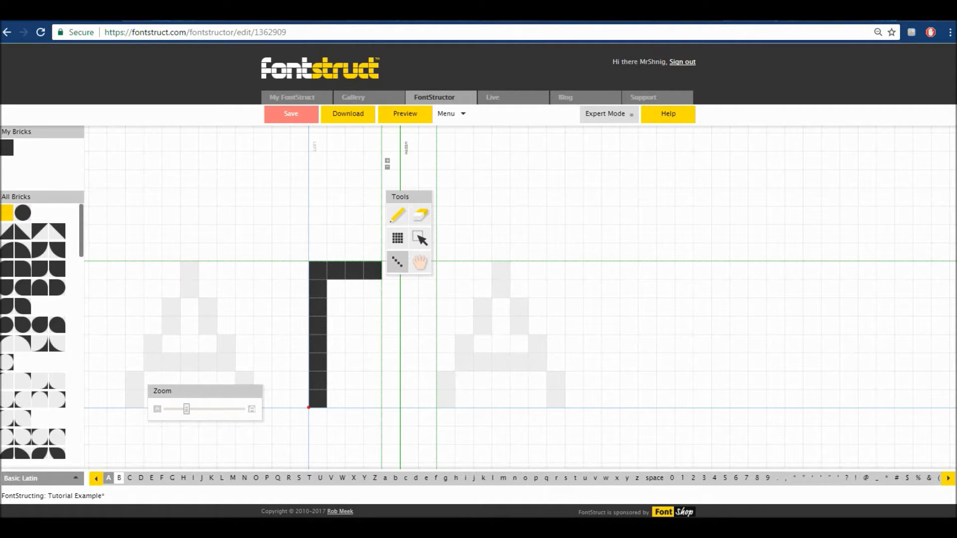
Complete the B with a middle bar, a stepped right side and a five-brick bottom bar, and move the Tools palette clear of it.
{"action": "left_click", "coordinate": [394, 294]}
{"action": "left_click_drag", "start_coordinate": [391, 292], "coordinate": [387, 331]}
{"action": "key", "text": "p"}
{"action": "left_click", "coordinate": [387, 322]}
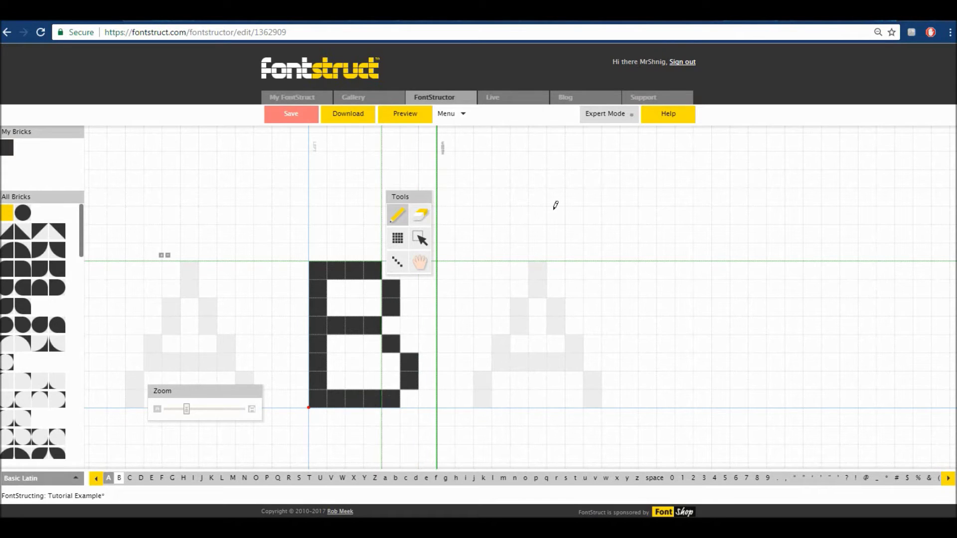
{"action": "left_click_drag", "start_coordinate": [419, 196], "coordinate": [564, 167]}
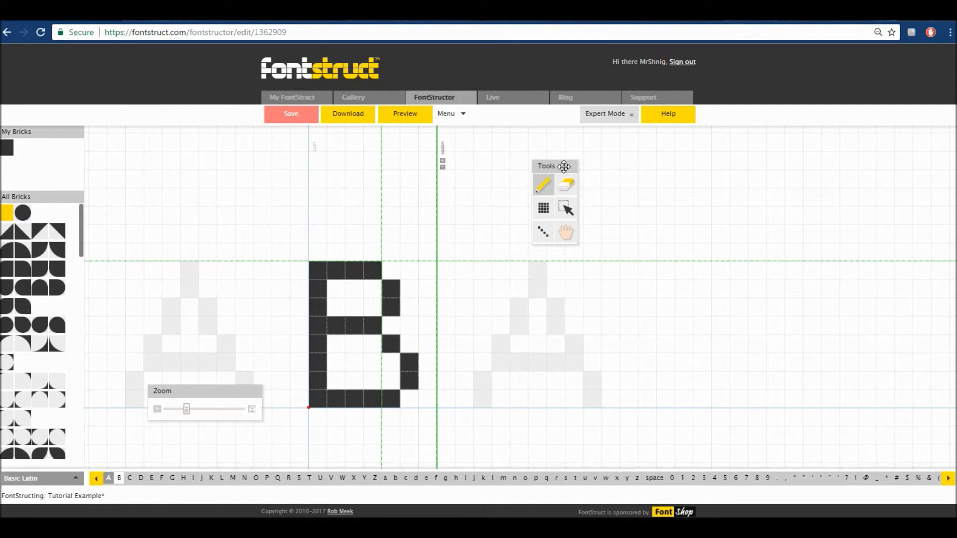